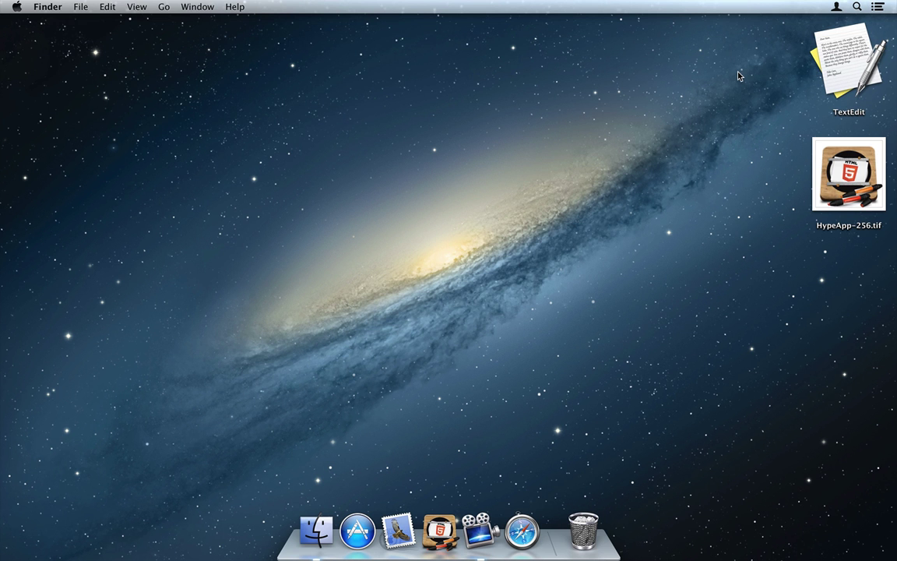
# Open TextEdit, write "Tumult Hype" in a new document and save it on the Desktop as Rich Text Document "Untitled".
pyautogui.doubleClick(850, 61)
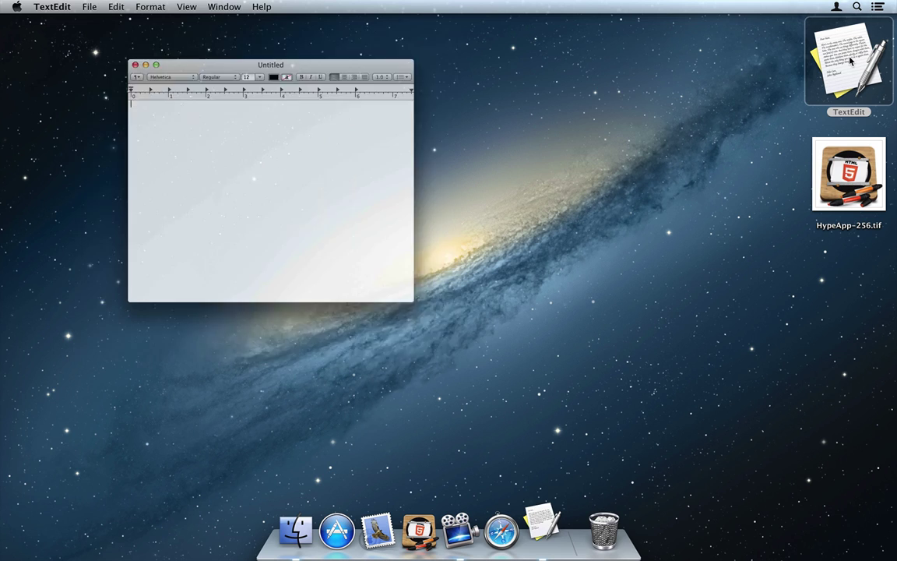
pyautogui.write('Tumult Hype')
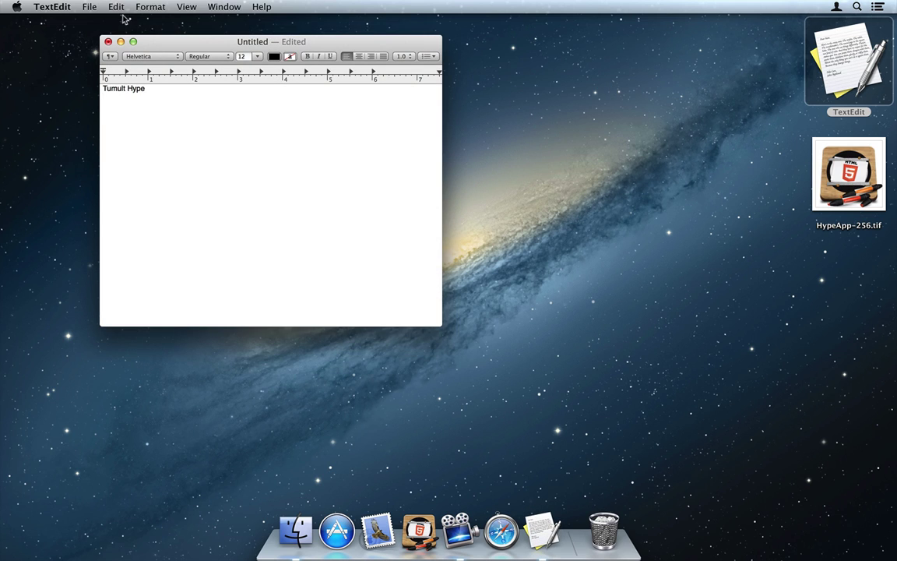
pyautogui.click(88, 7)
pyautogui.click(98, 74)
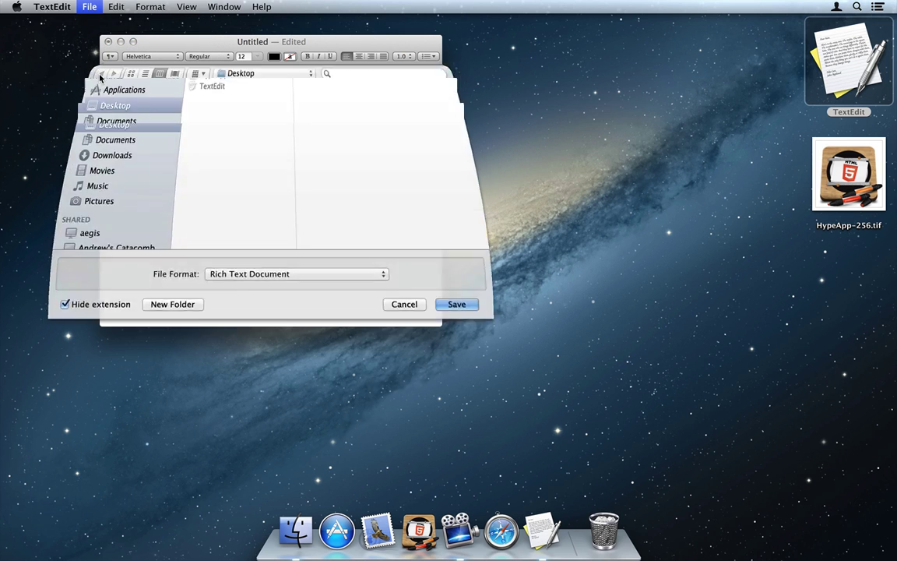
pyautogui.press('Return')
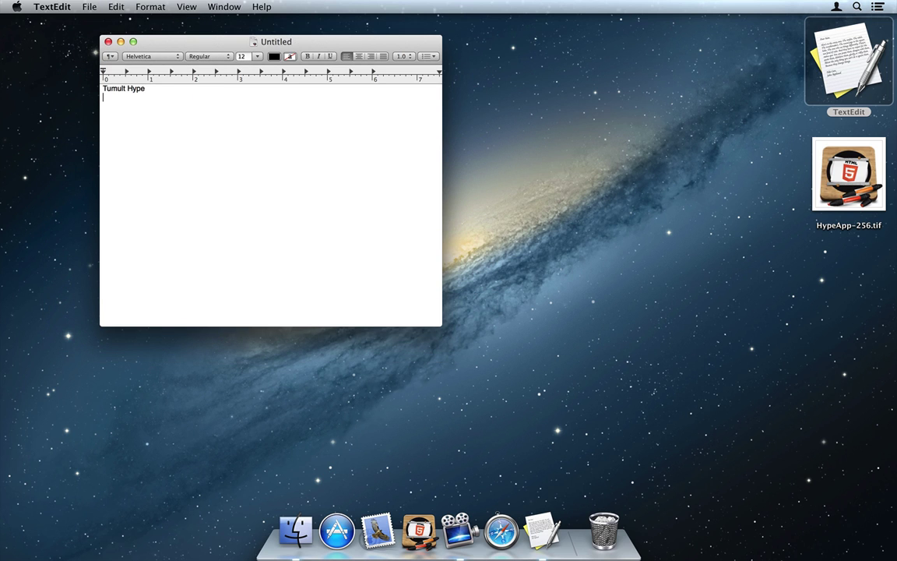
# Insert the HypeApp-256.tif image below the text, convert the document to RTFD format and save it.
pyautogui.moveTo(849, 286); pyautogui.dragTo(268, 166)
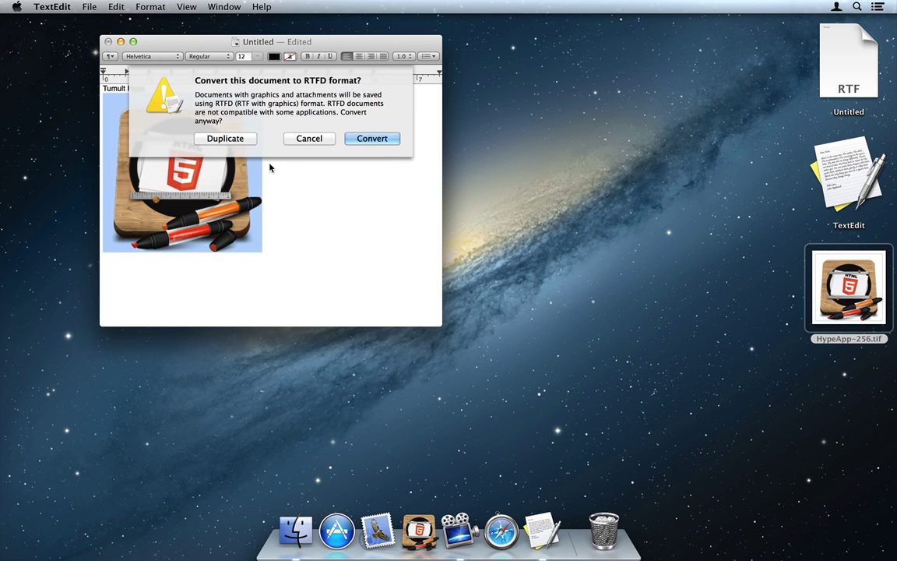
pyautogui.click(371, 139)
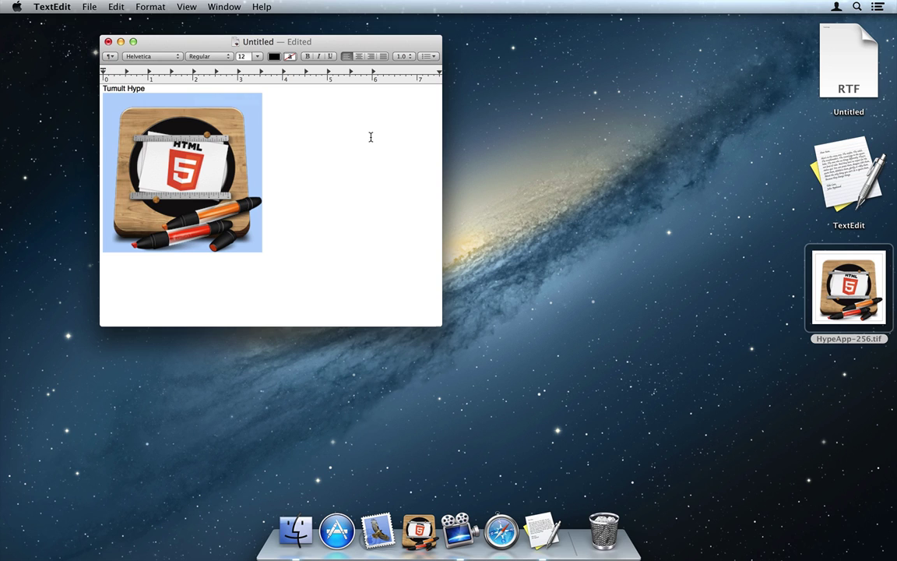
pyautogui.click(56, 6)
pyautogui.moveTo(90, 6)
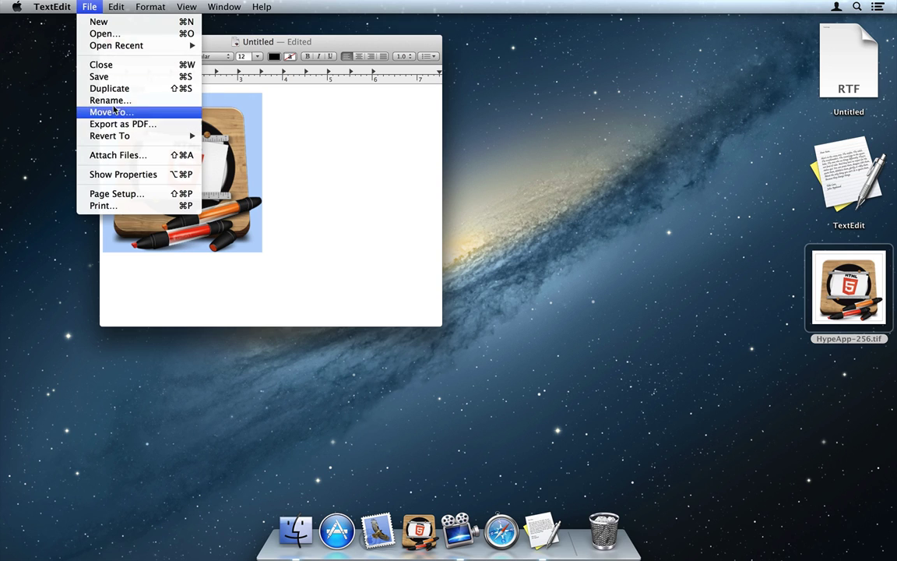
pyautogui.click(117, 76)
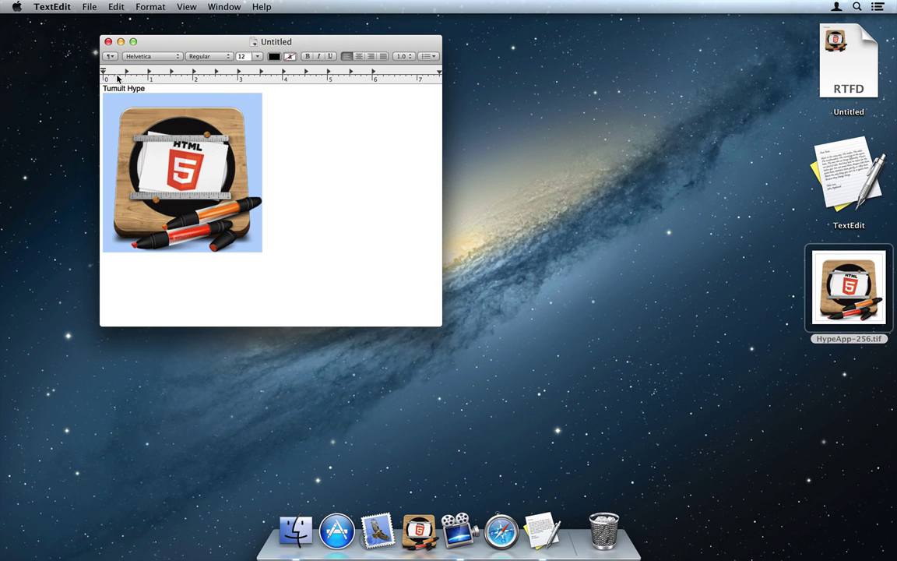
# Quit TextEdit and move the Untitled RTFD file on the Desktop to the Trash.
pyautogui.click(845, 68)
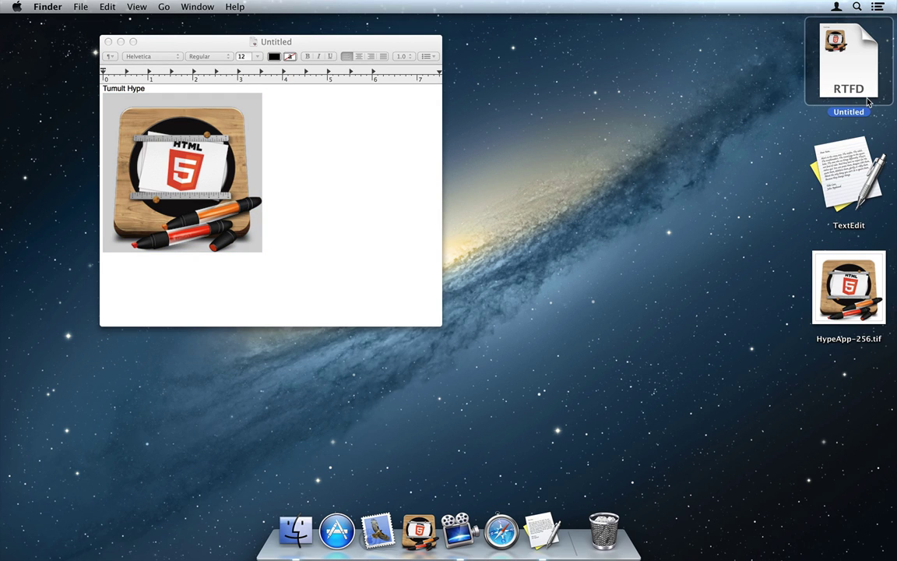
pyautogui.click(382, 110)
pyautogui.press('super+q')
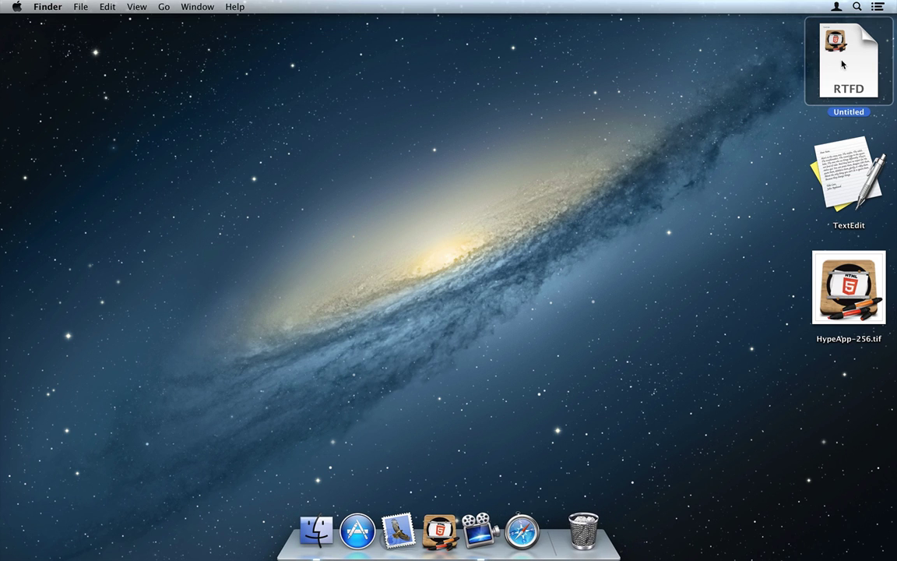
pyautogui.press('super+BackSpace')
# Rename the TextEdit application on the Desktop to "Text Edit".
pyautogui.click(854, 113)
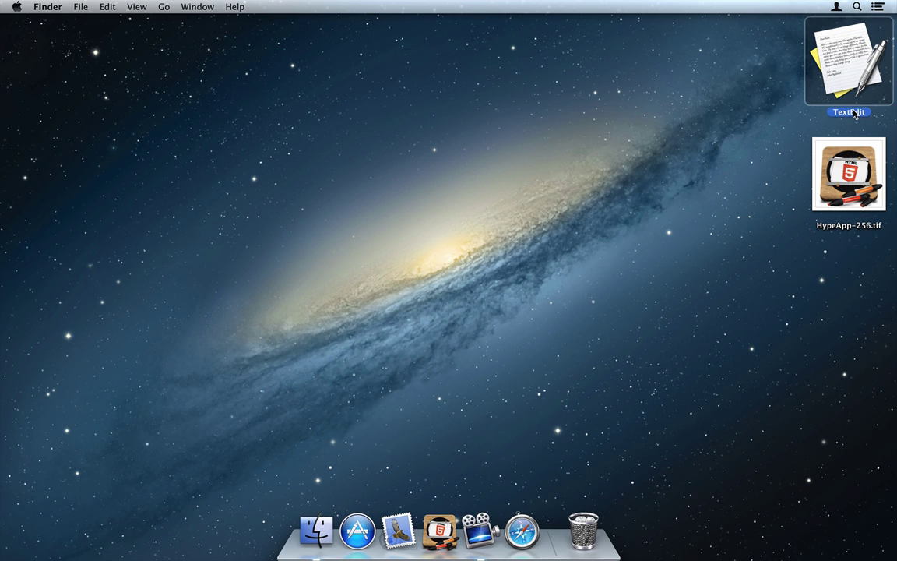
pyautogui.click(851, 113)
pyautogui.click(849, 112)
pyautogui.press('Return')
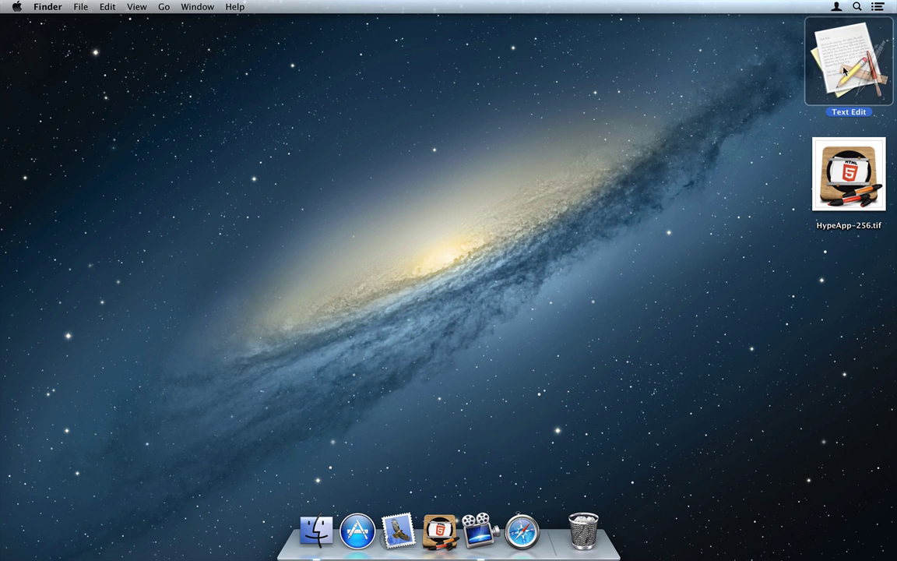
# Launch the renamed Text Edit, write "Tumult Hype" in a new document and save it as "Untitled" on the Desktop.
pyautogui.doubleClick(843, 70)
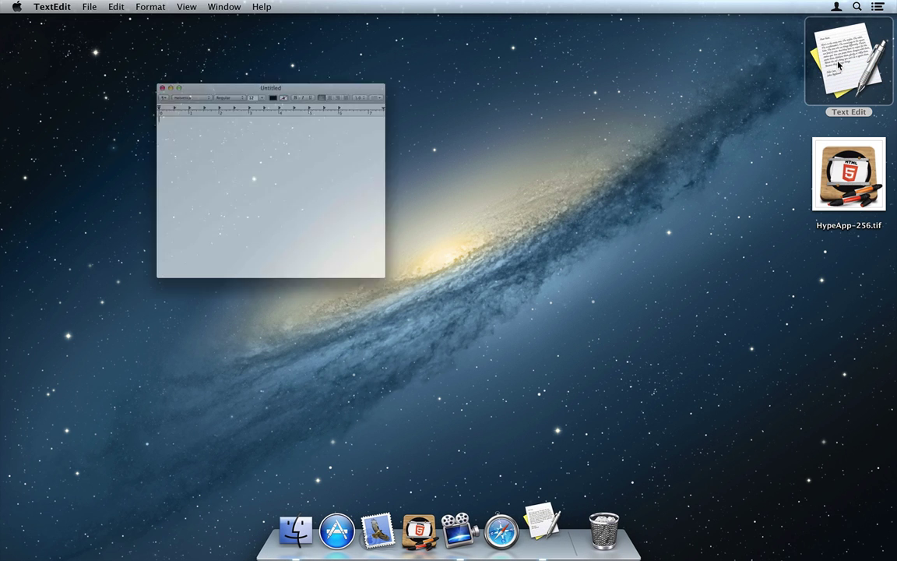
pyautogui.write('Tumult Hype')
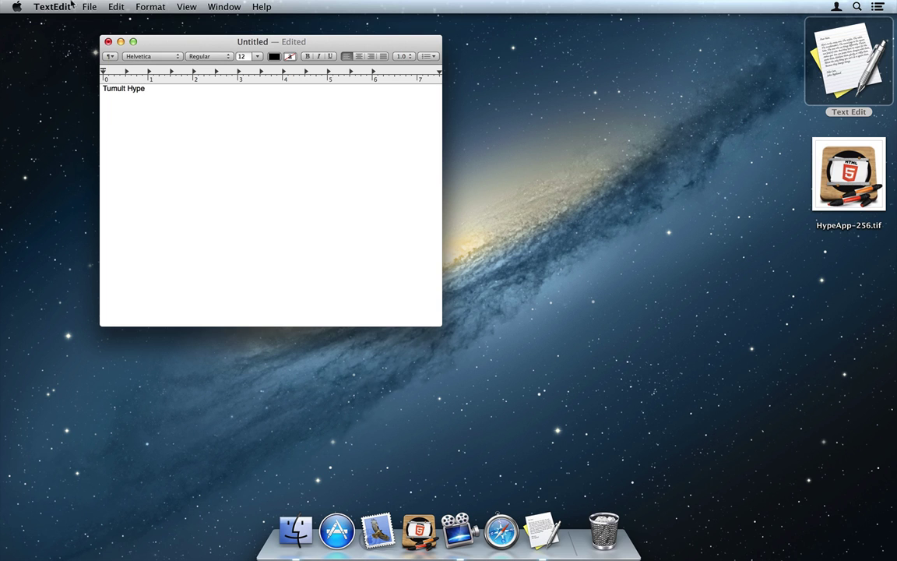
pyautogui.click(90, 6)
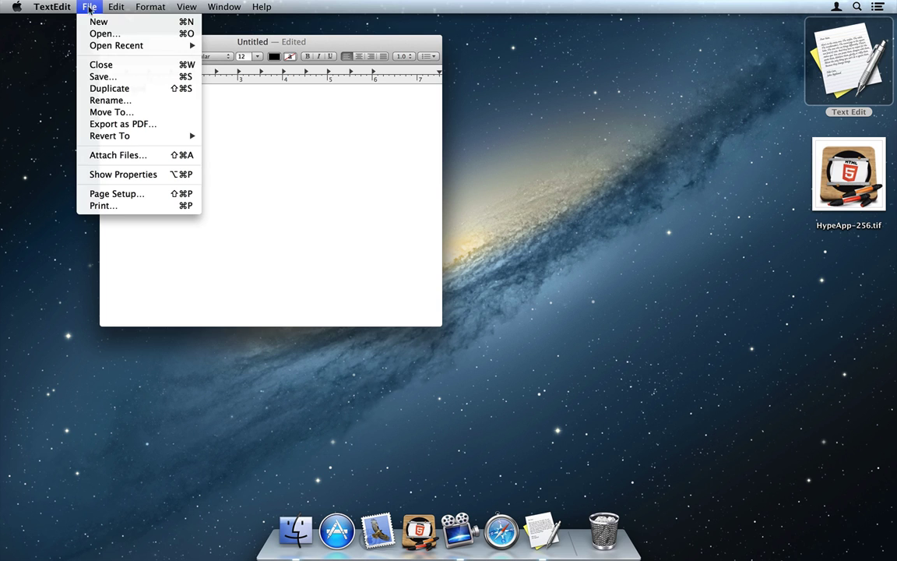
pyautogui.click(98, 77)
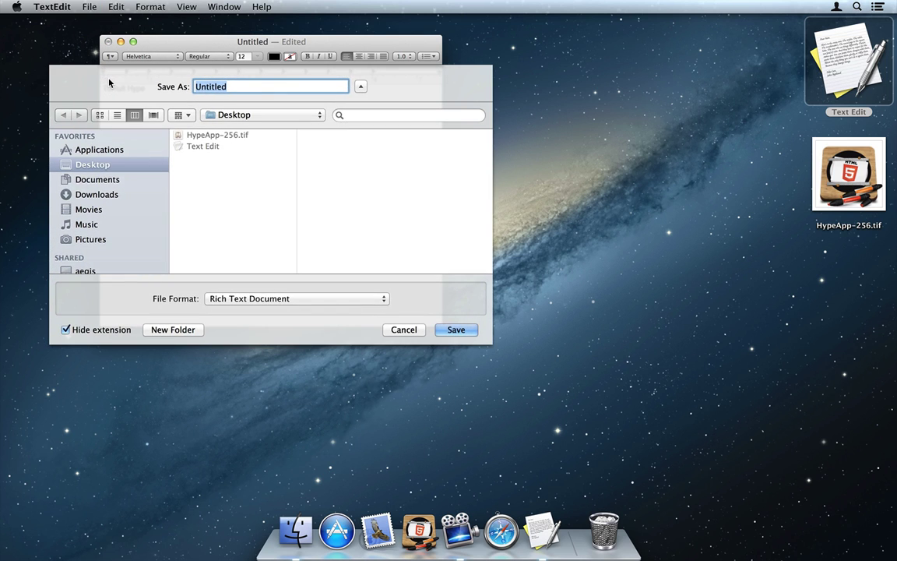
pyautogui.press('Return')
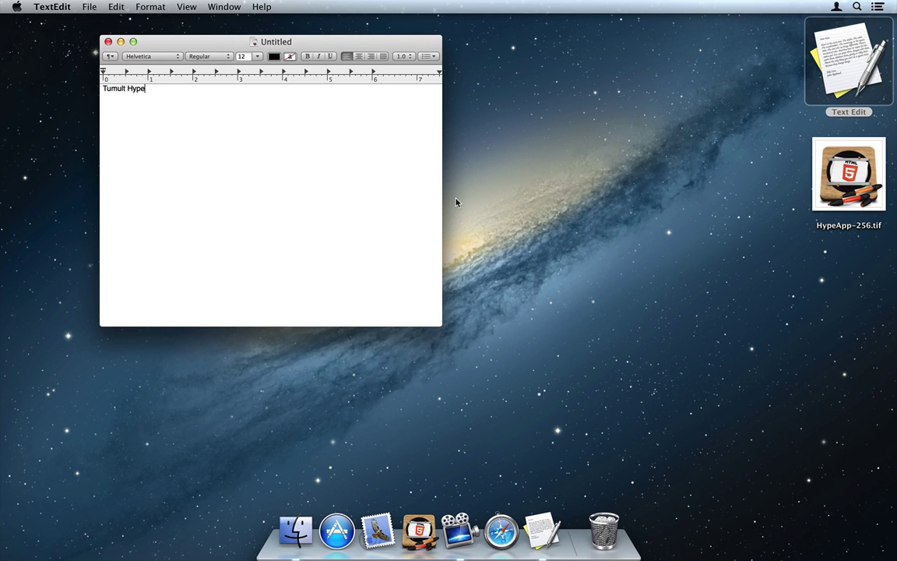
# Insert HypeApp-256.tif into the new document, convert it to RTFD and try to save it.
pyautogui.moveTo(830, 269); pyautogui.dragTo(284, 190)
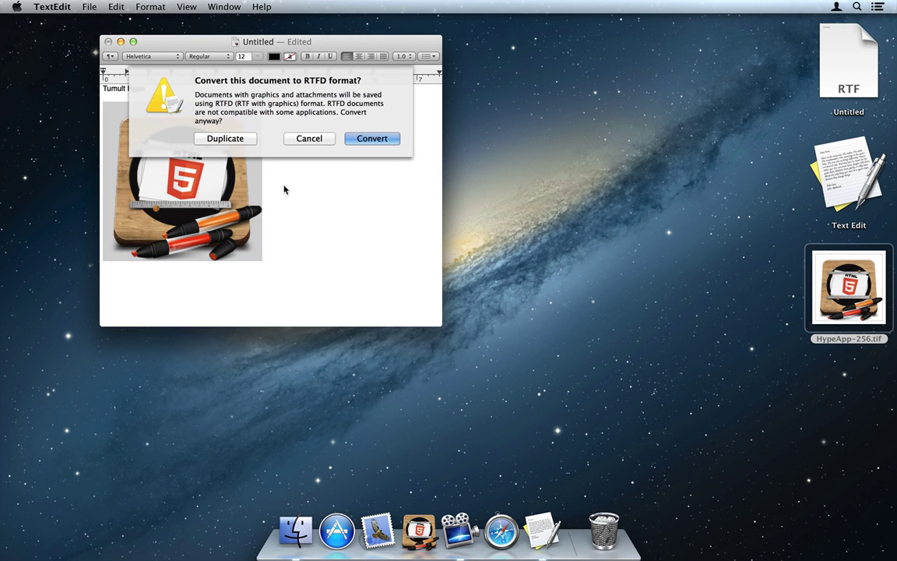
pyautogui.click(375, 143)
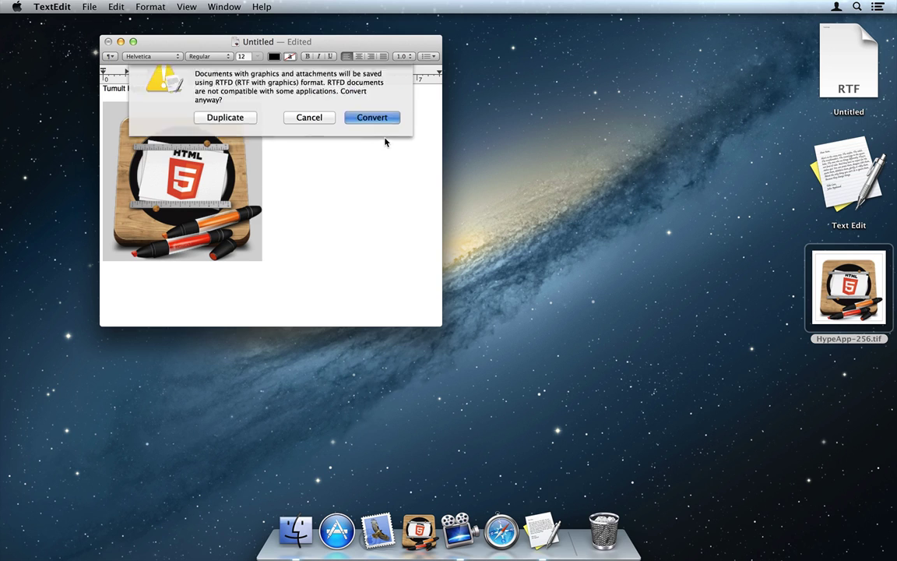
pyautogui.click(88, 7)
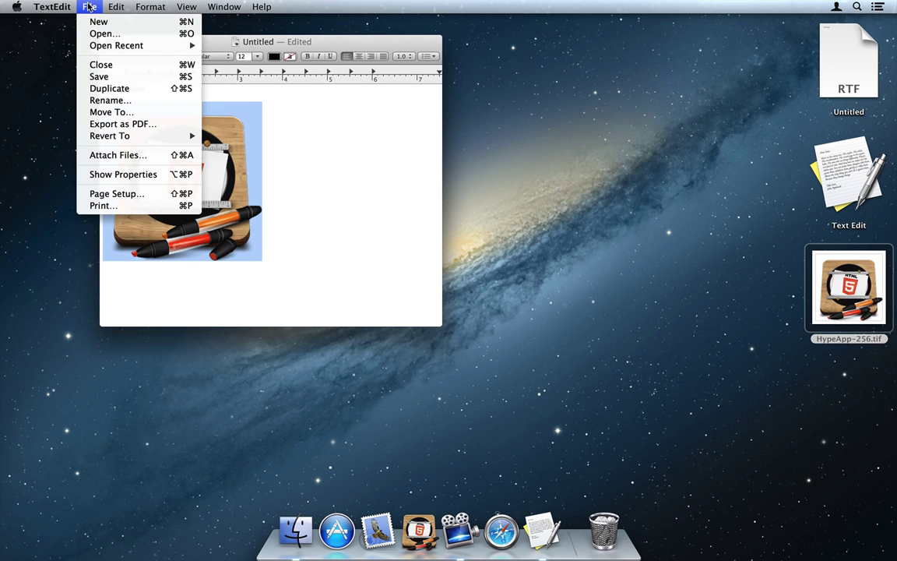
pyautogui.click(94, 76)
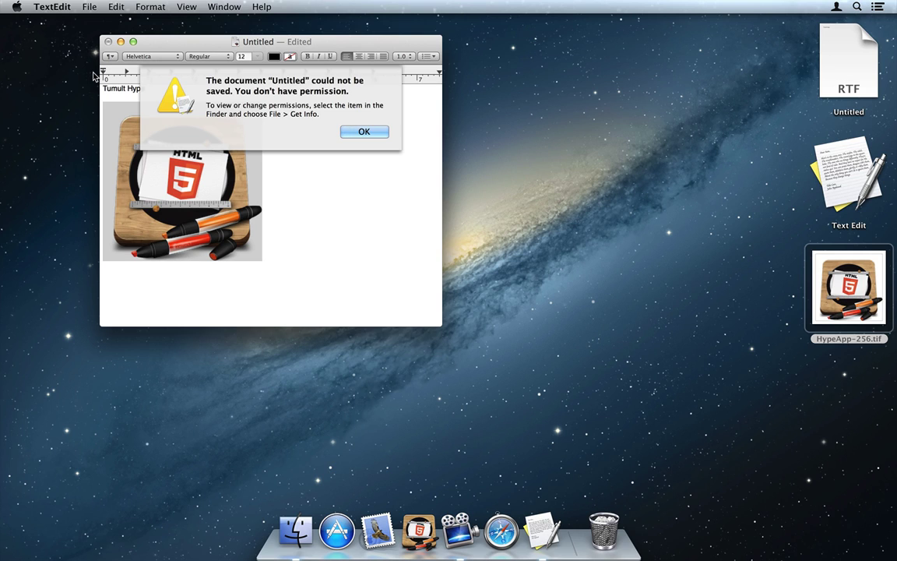
pyautogui.click(363, 132)
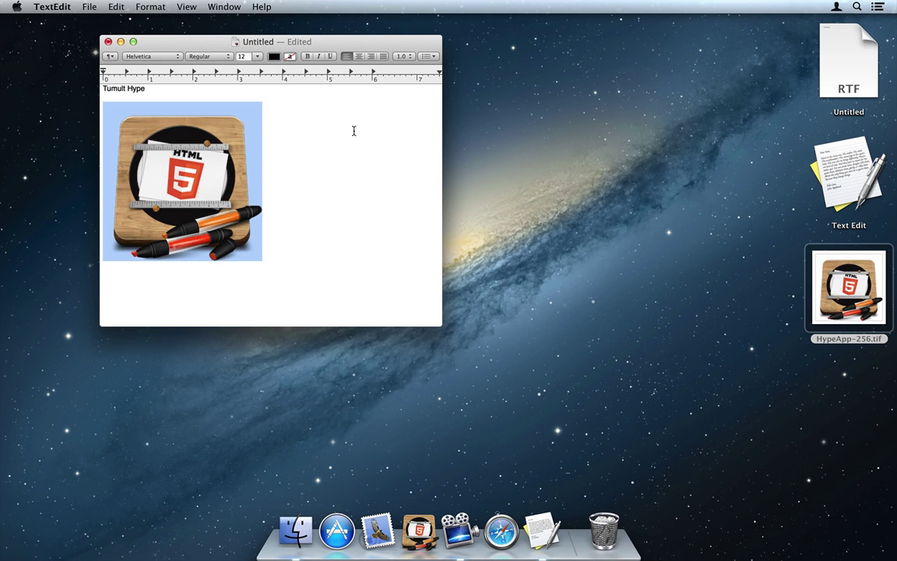
# Quit the renamed Text Edit, discarding the unsaved changes to the Untitled document.
pyautogui.click(586, 137)
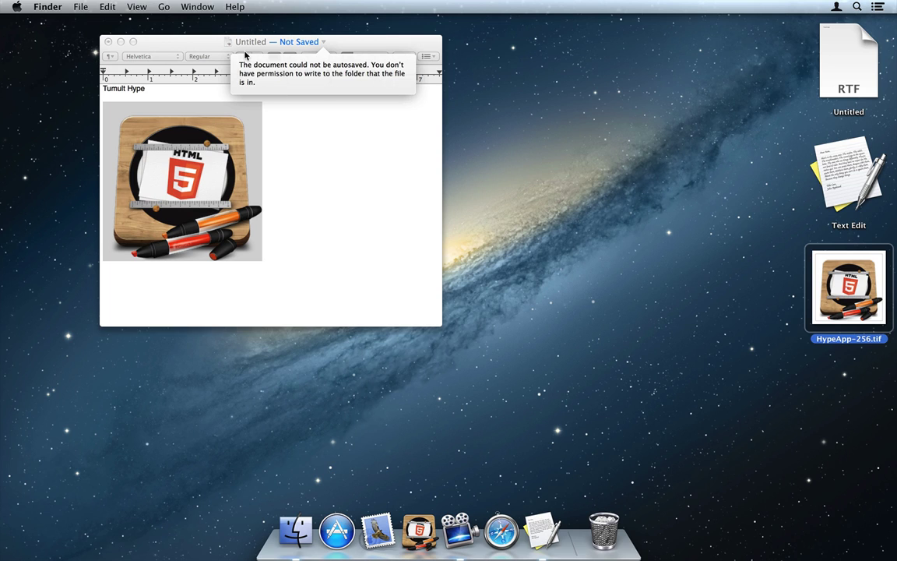
pyautogui.click(339, 134)
pyautogui.press('super+q')
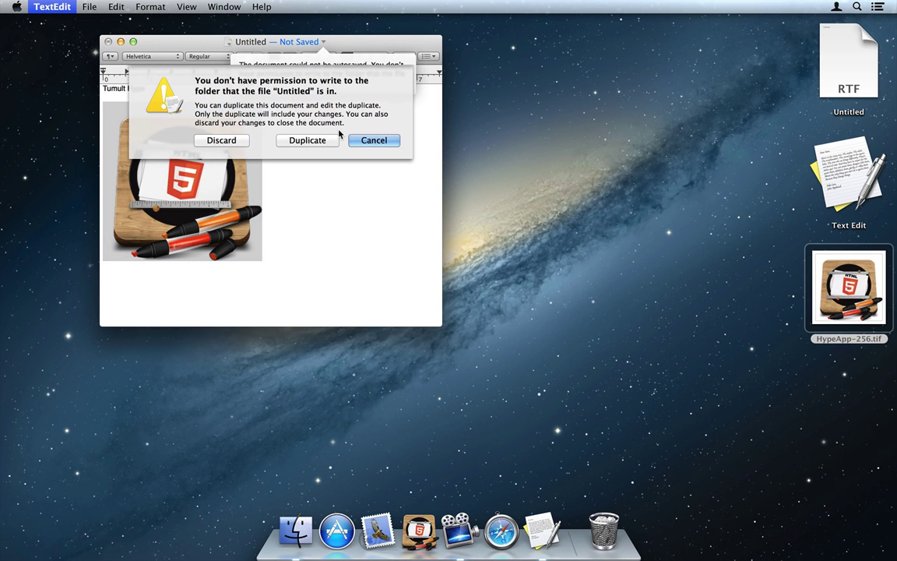
pyautogui.click(214, 138)
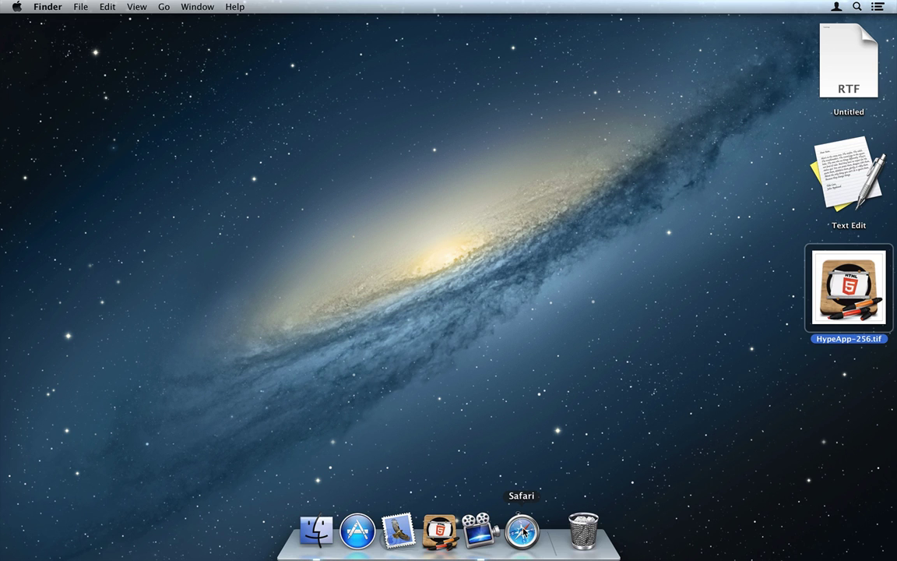
# Switch to Safari and load tumult.com/hype/download/ to download the Tumult Hype trial.
pyautogui.click(522, 531)
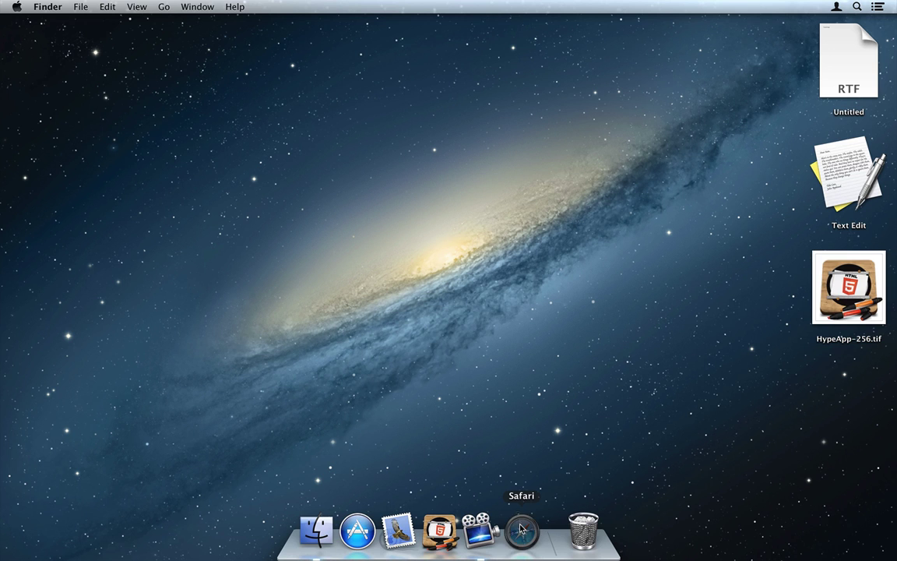
pyautogui.write('ht')
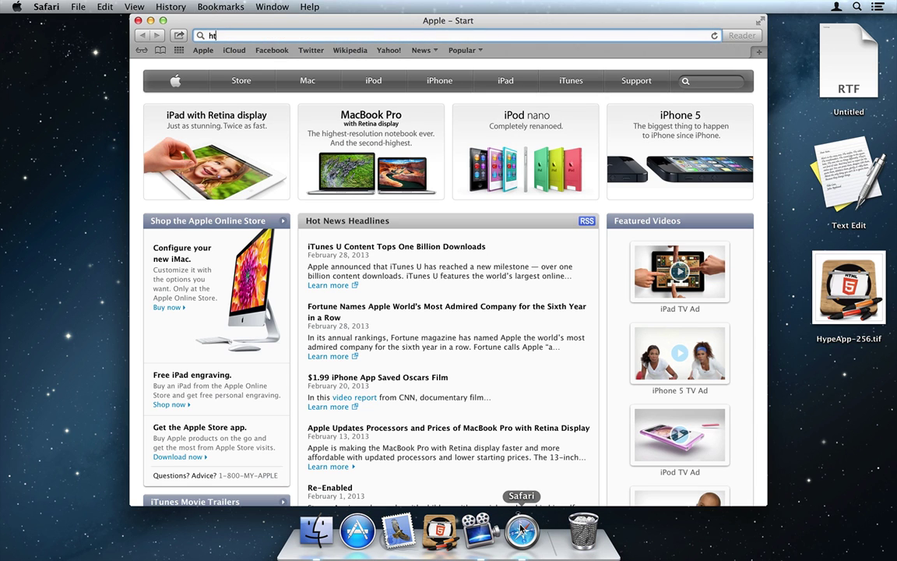
pyautogui.write('tp://tumult.com/hy')
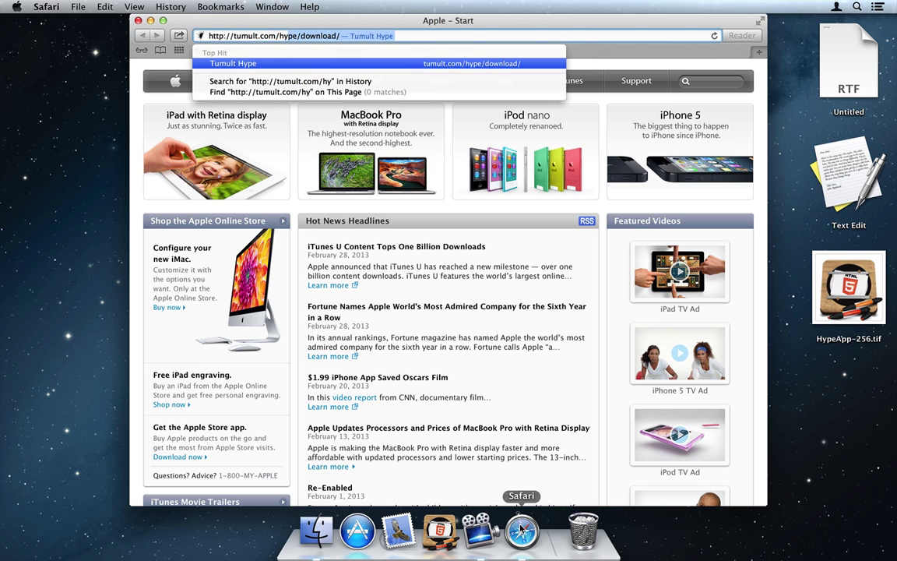
pyautogui.press('Return')
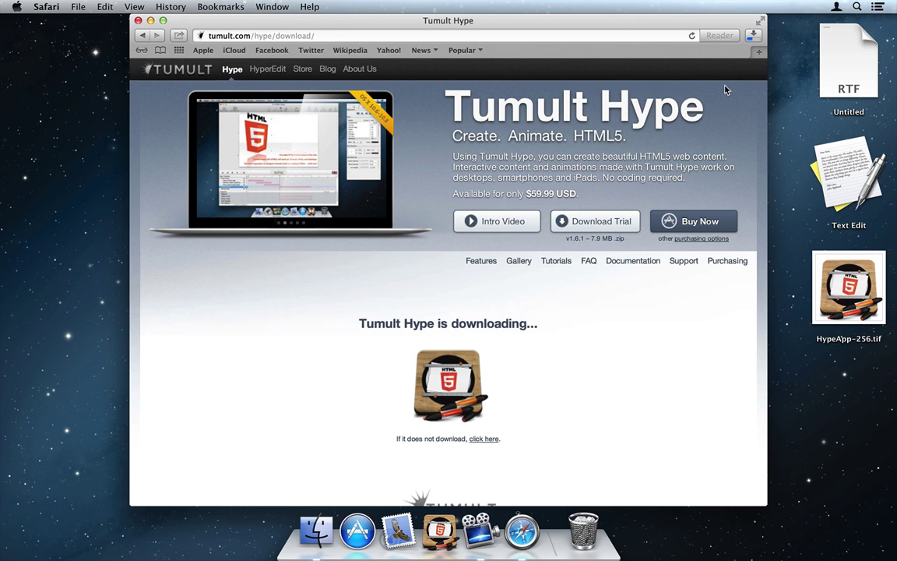
# Reveal the downloaded Hype archive in the Downloads folder and extract both Hype.zip and Hype-1.zip.
pyautogui.click(756, 38)
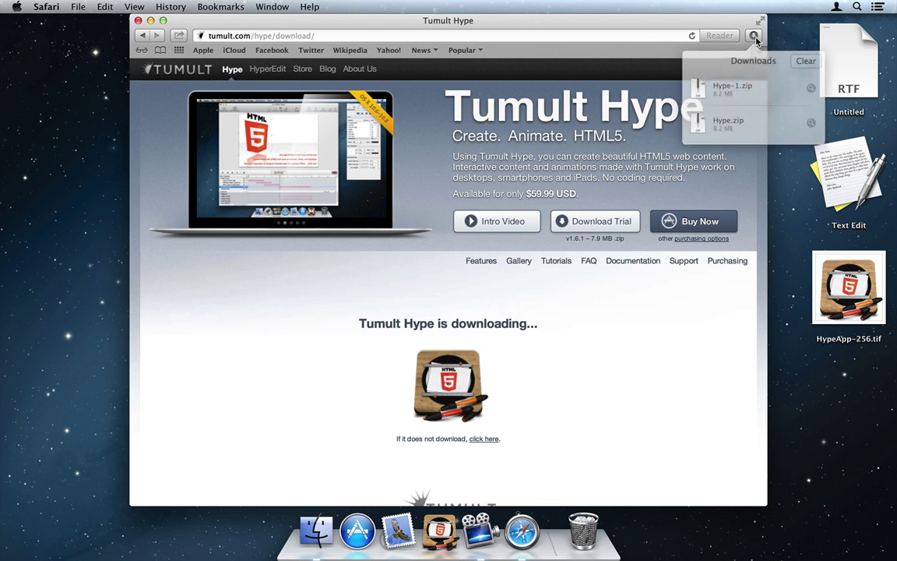
pyautogui.click(802, 87)
pyautogui.press('Down')
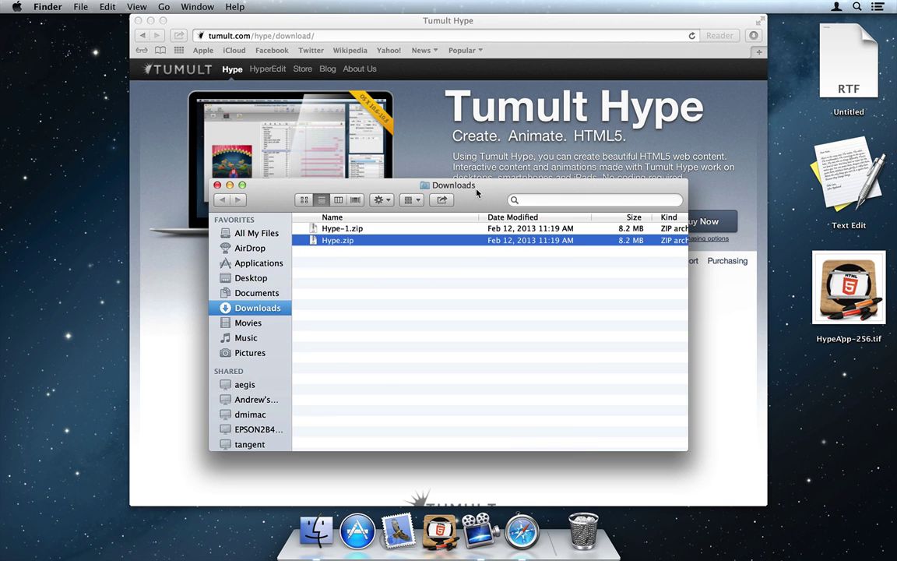
pyautogui.hotkey('shift', 'Up')
pyautogui.press('super+Down')
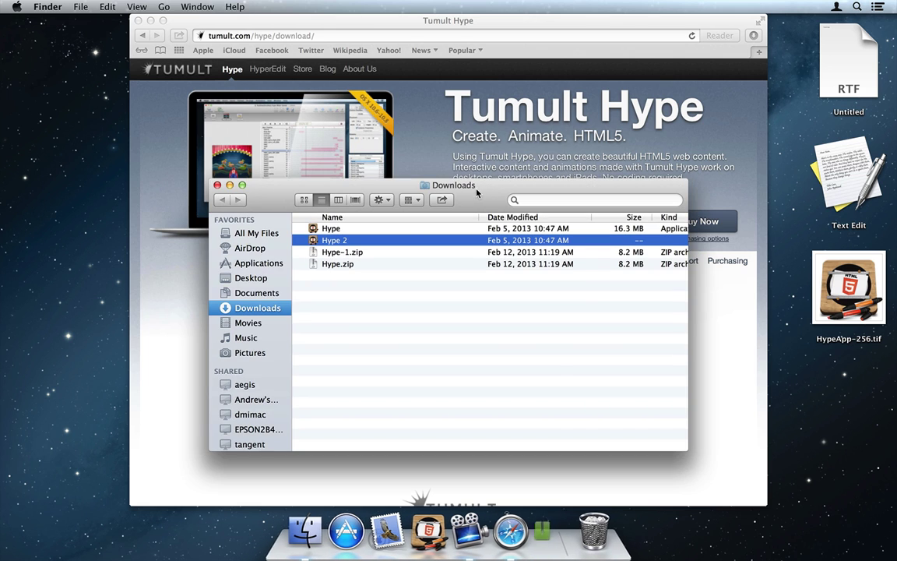
# Launch the extracted Hype 2 application, allow it to open and continue using it as a trial.
pyautogui.doubleClick(388, 240)
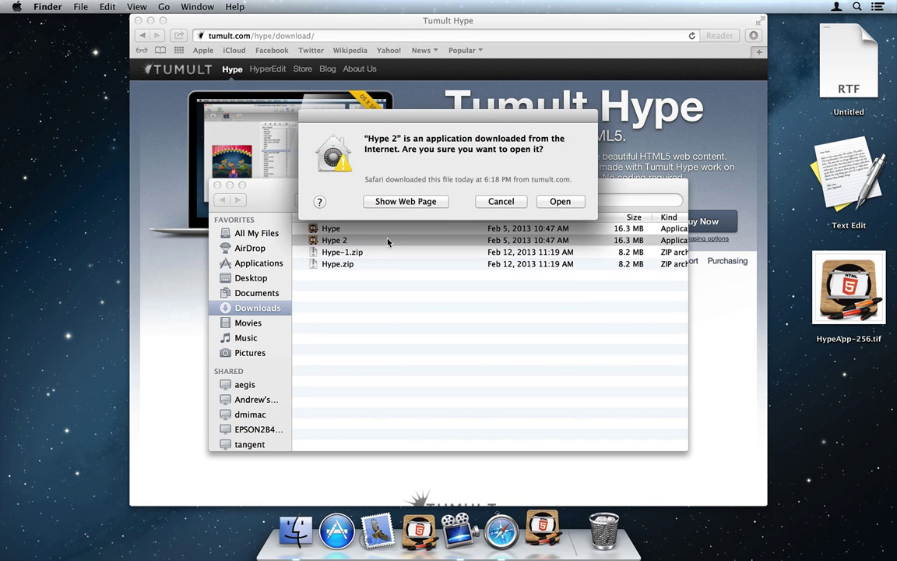
pyautogui.click(559, 202)
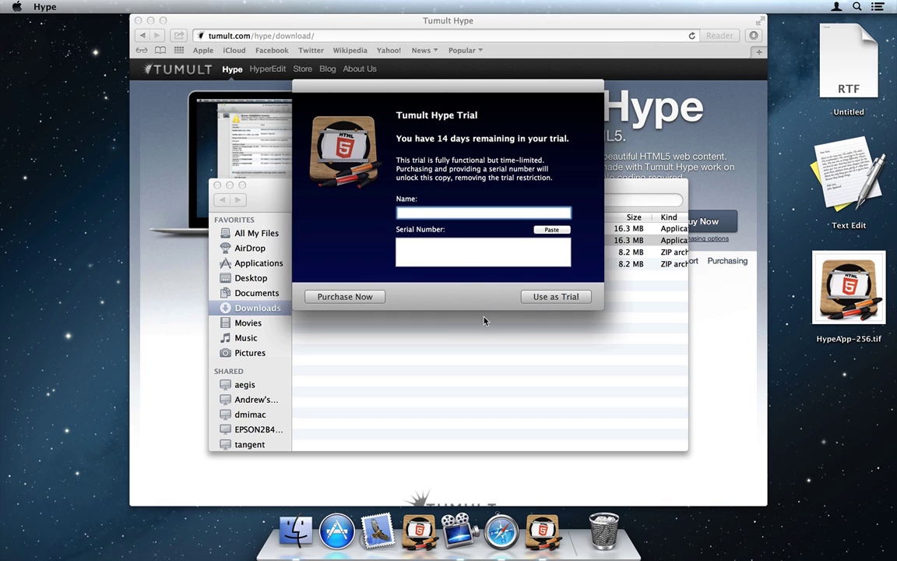
pyautogui.click(534, 298)
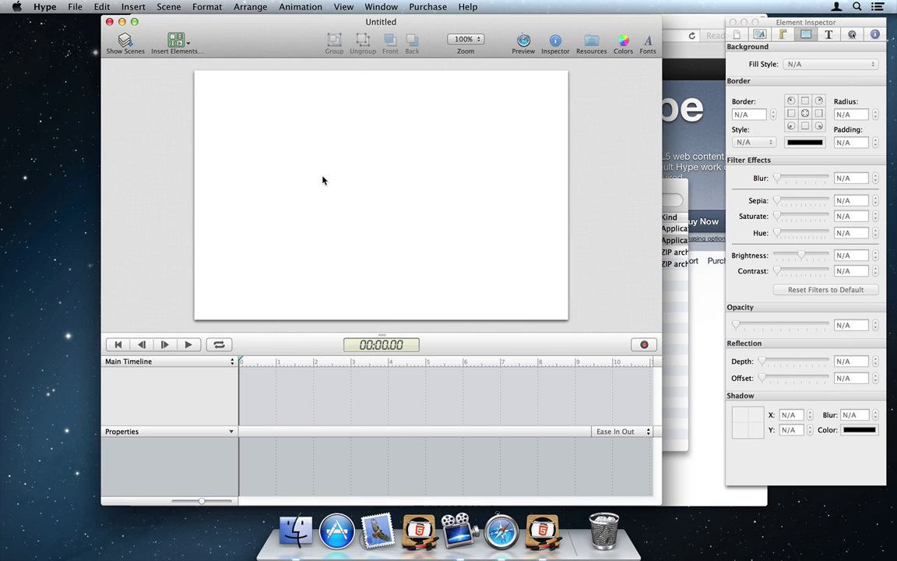
# Try to export the document as an HTML5 folder named Untitled on the Desktop, including the .html file, and quit Hype 2.
pyautogui.click(75, 7)
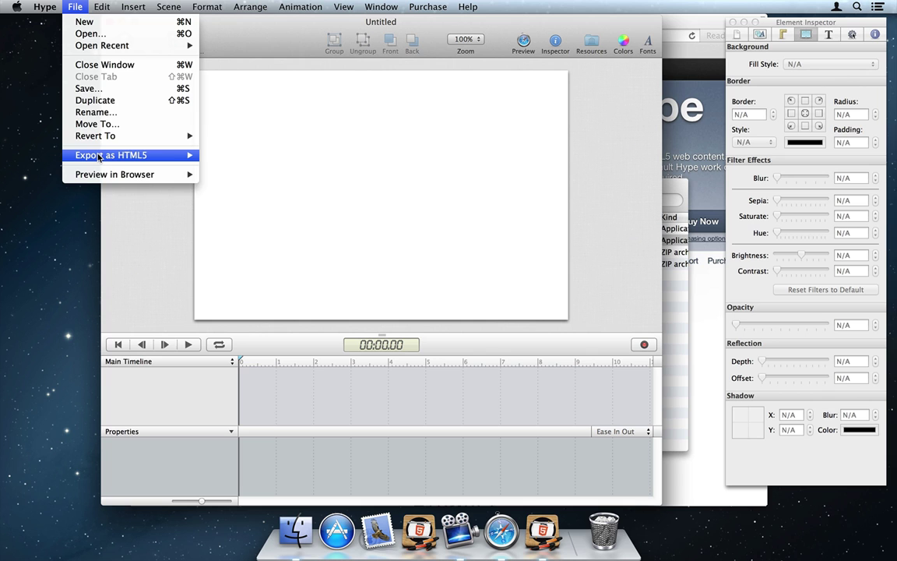
pyautogui.moveTo(92, 155)
pyautogui.click(246, 159)
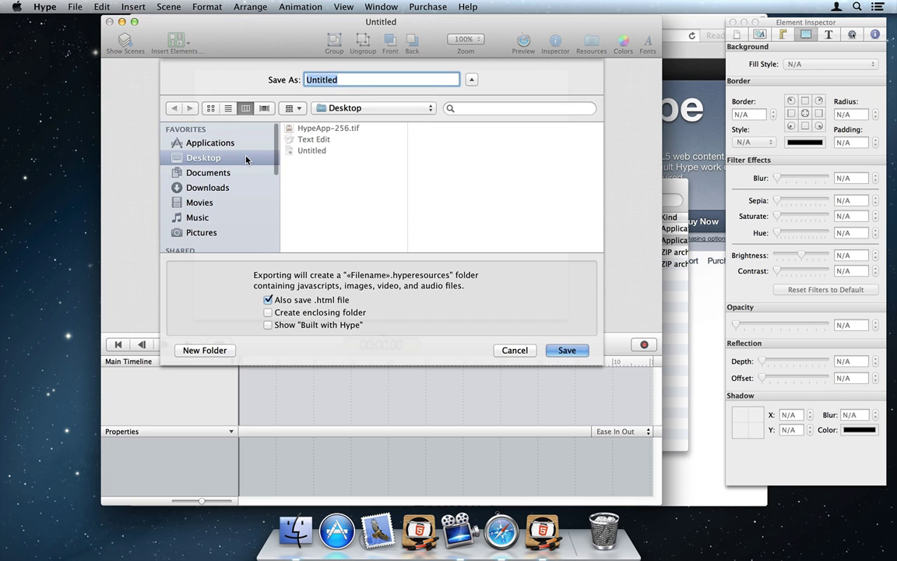
pyautogui.press('Return')
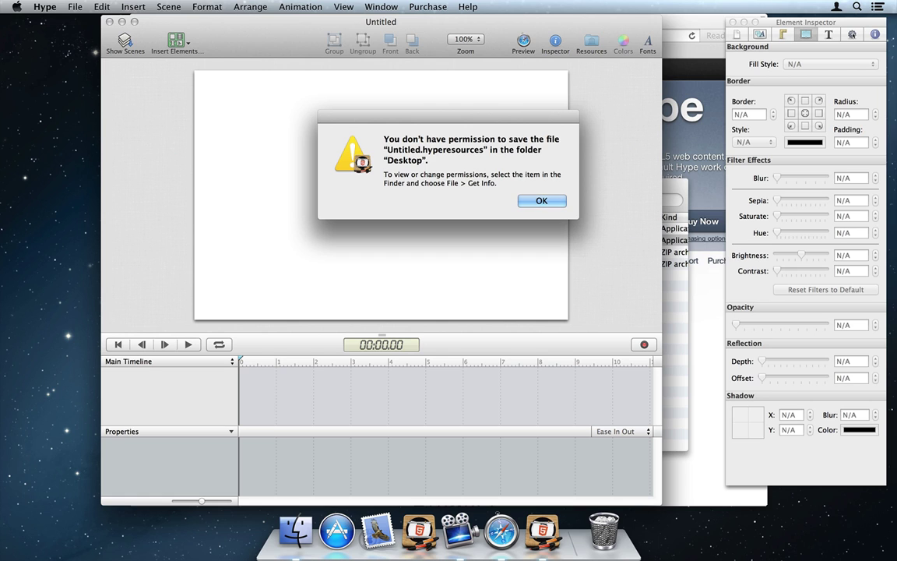
pyautogui.press('Return')
pyautogui.press('Return')
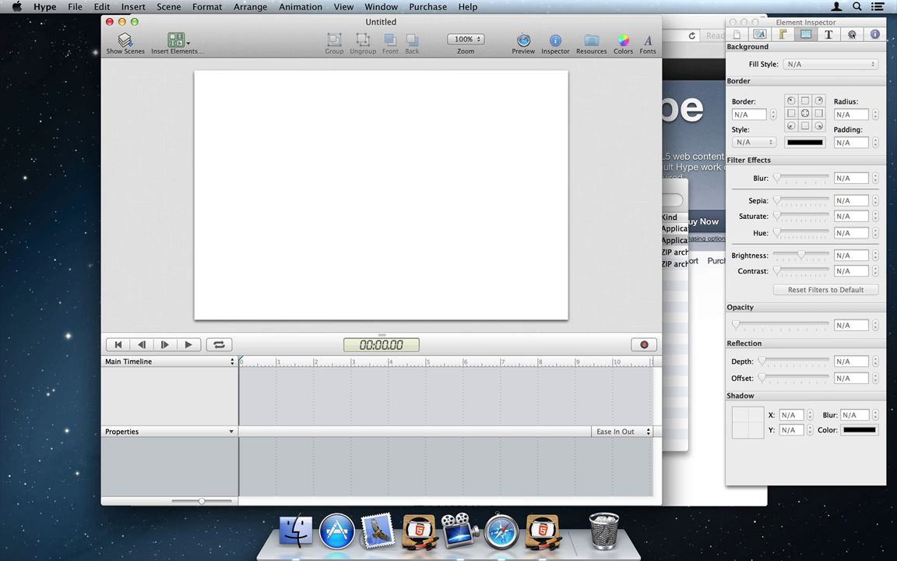
pyautogui.press('super+q')
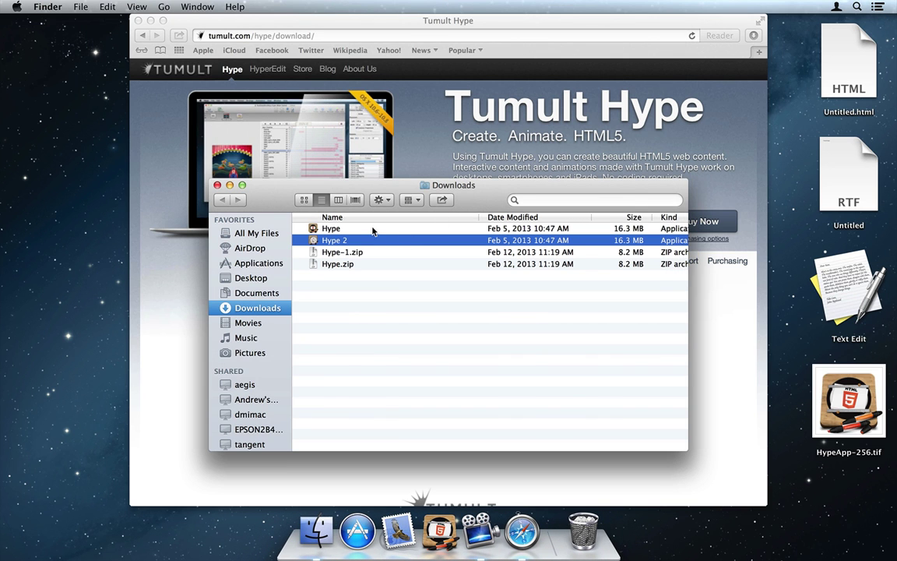
# In a new, enlarged Finder window, browse to My Favorite Apps in the home folder's Applications and launch the Hype copy stored there.
pyautogui.press('super+n')
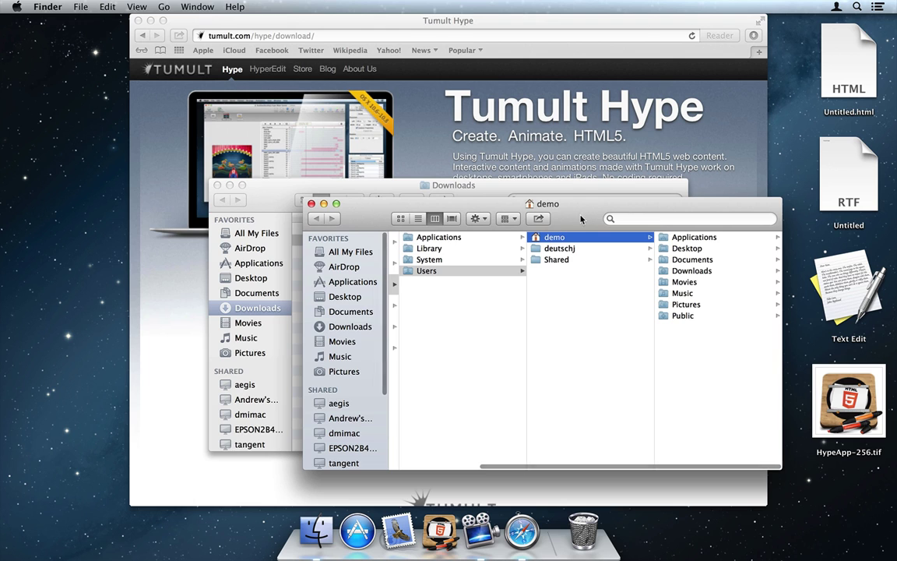
pyautogui.moveTo(572, 195); pyautogui.dragTo(412, 197)
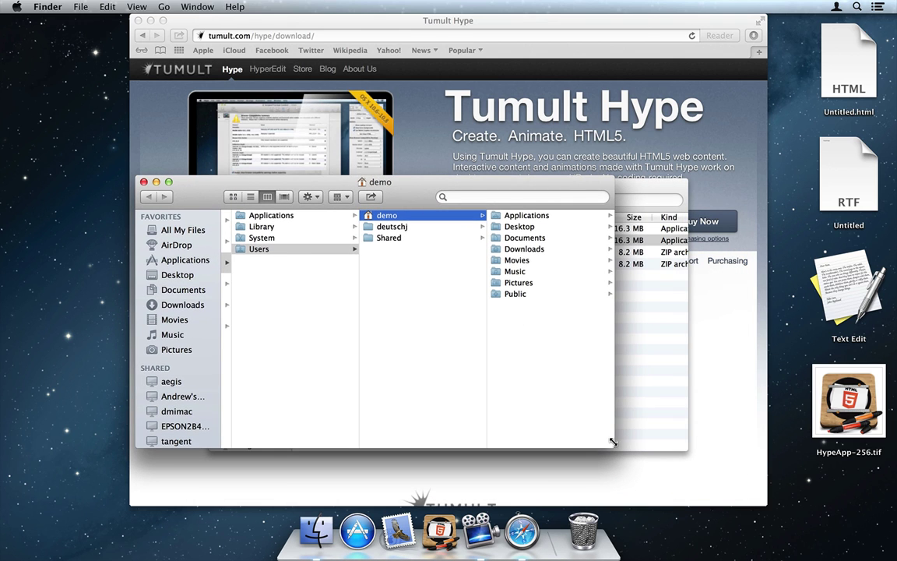
pyautogui.moveTo(611, 445); pyautogui.dragTo(717, 472)
pyautogui.click(640, 217)
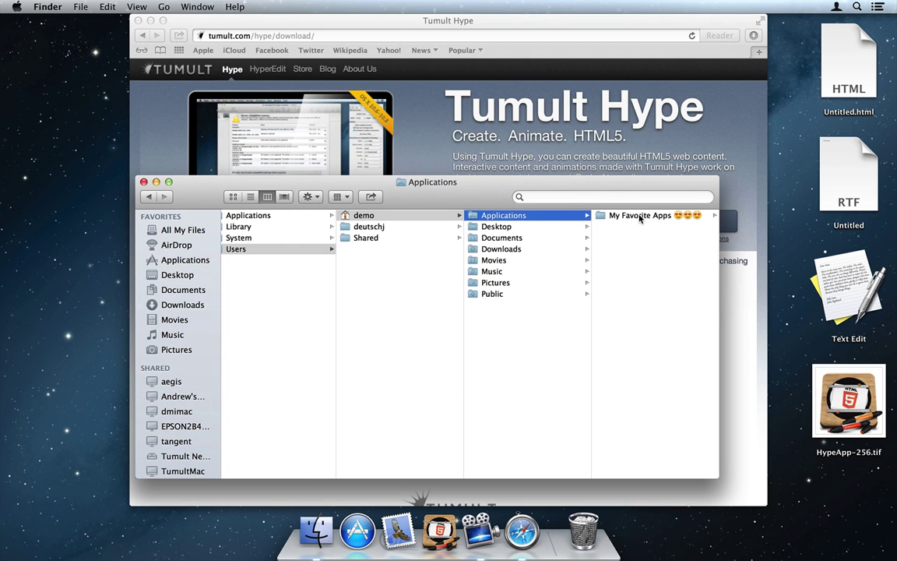
pyautogui.click(640, 218)
pyautogui.doubleClick(644, 218)
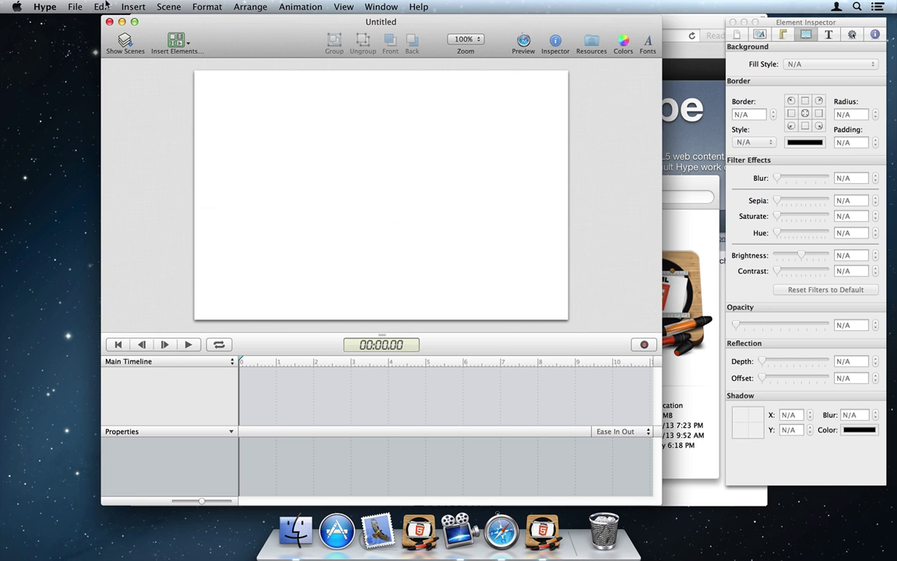
# Try to export the new document as an HTML5 folder named Untitled on the Desktop, replacing the existing Untitled.html.
pyautogui.click(75, 6)
pyautogui.moveTo(143, 155)
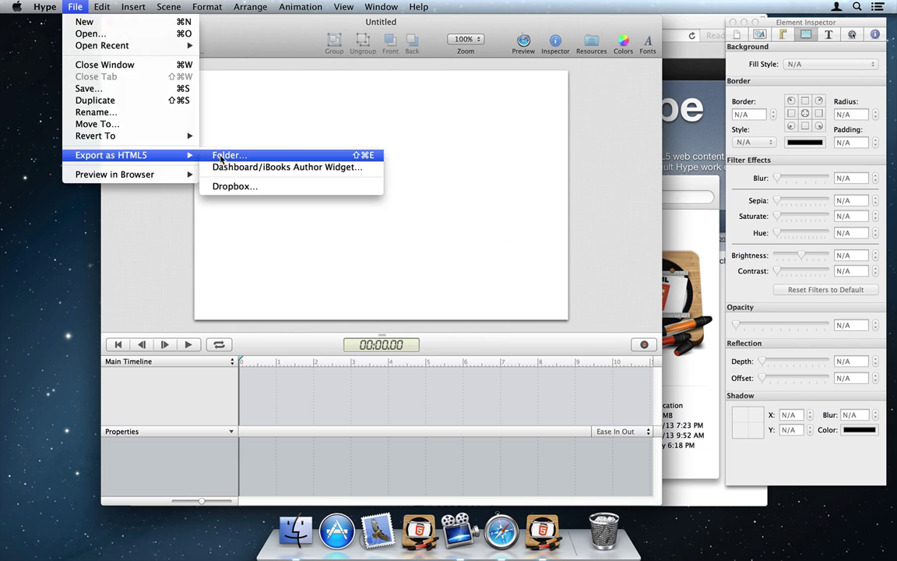
pyautogui.click(200, 154)
pyautogui.press('Return')
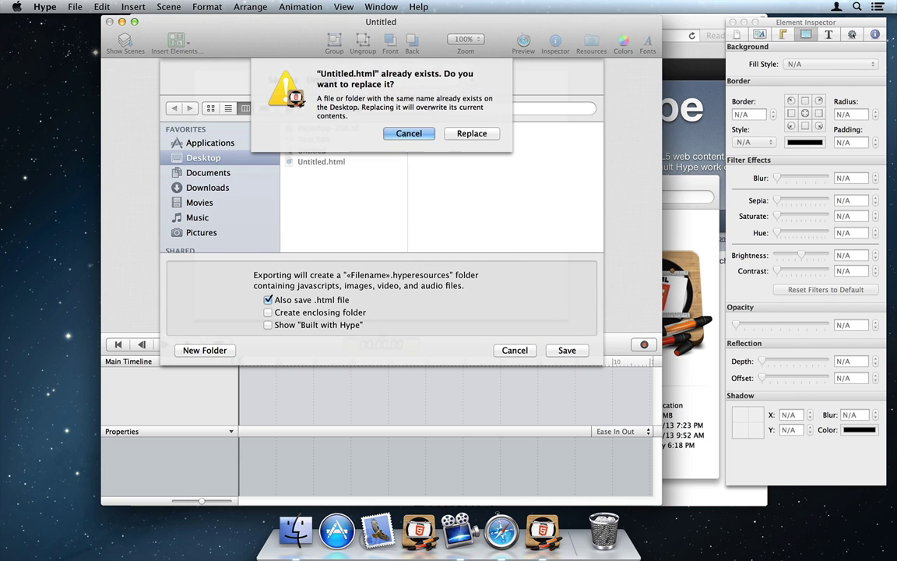
pyautogui.click(471, 134)
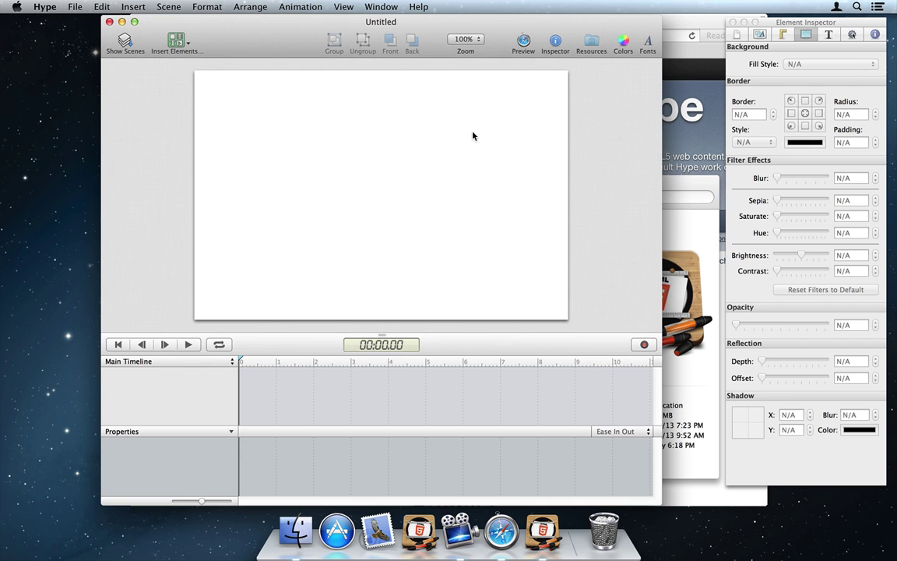
pyautogui.press('Return')
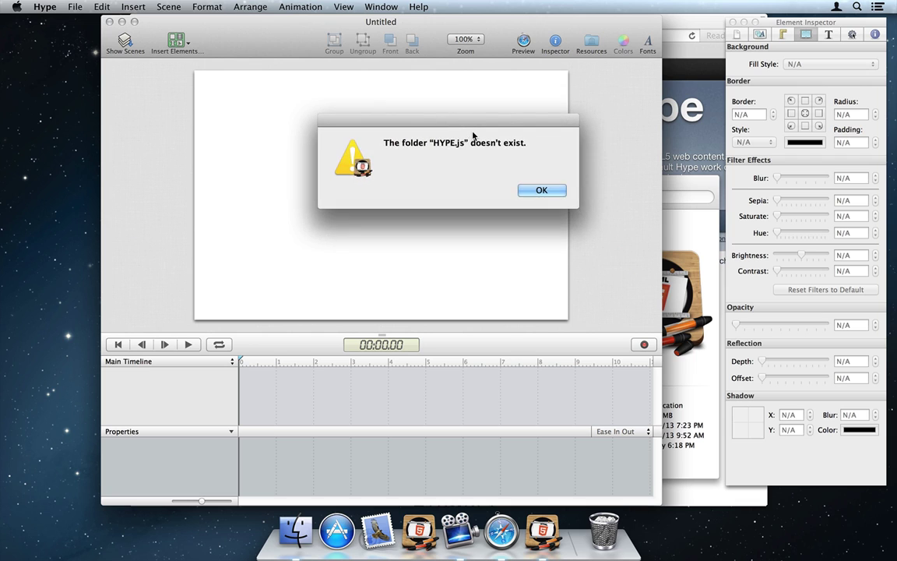
pyautogui.press('Return')
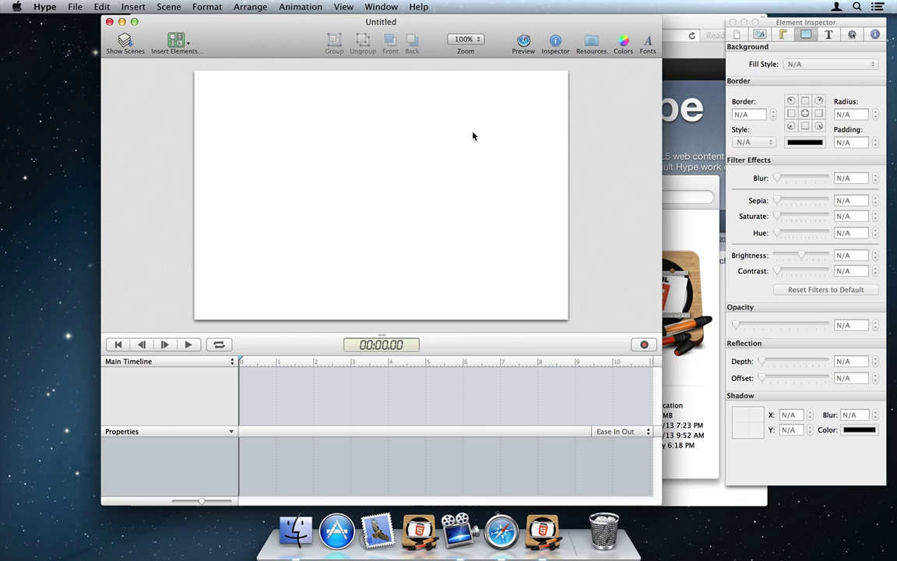